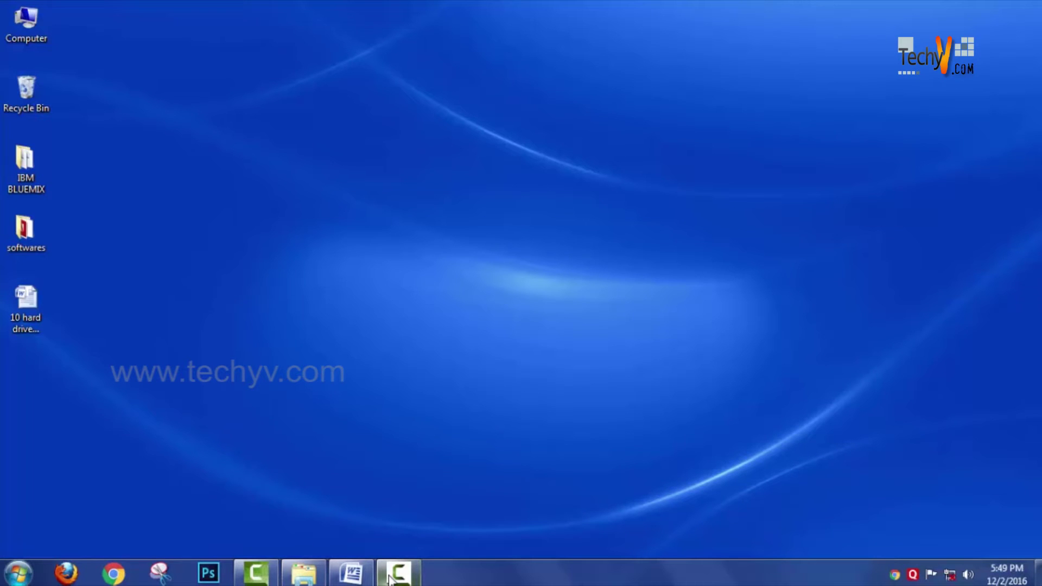
# Restore the minimized '10 hard drives sample' document window from the taskbar.
pyautogui.click(355, 580)
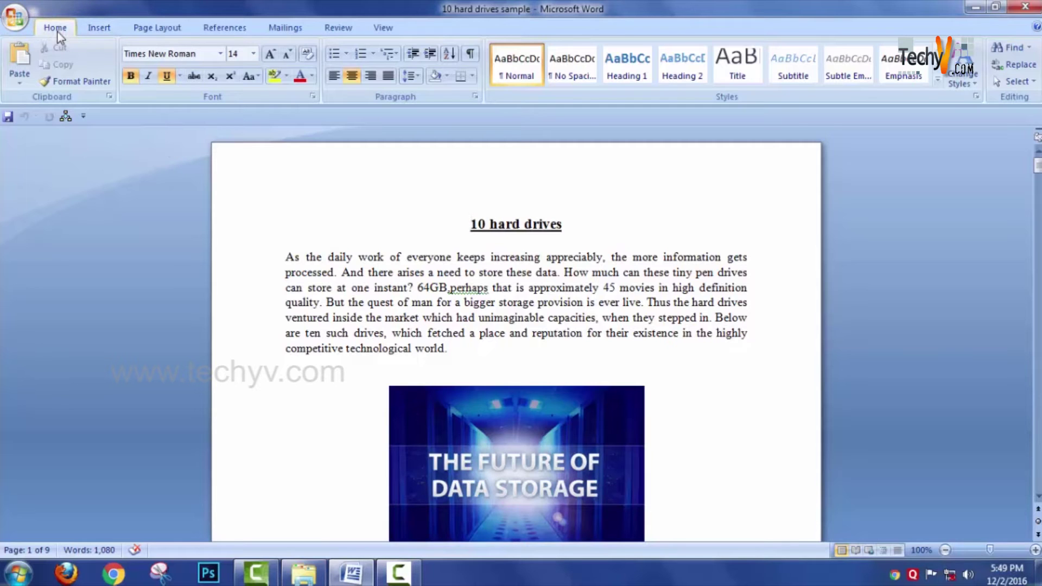
# Turn on Track Changes from the Review tab.
pyautogui.click(343, 30)
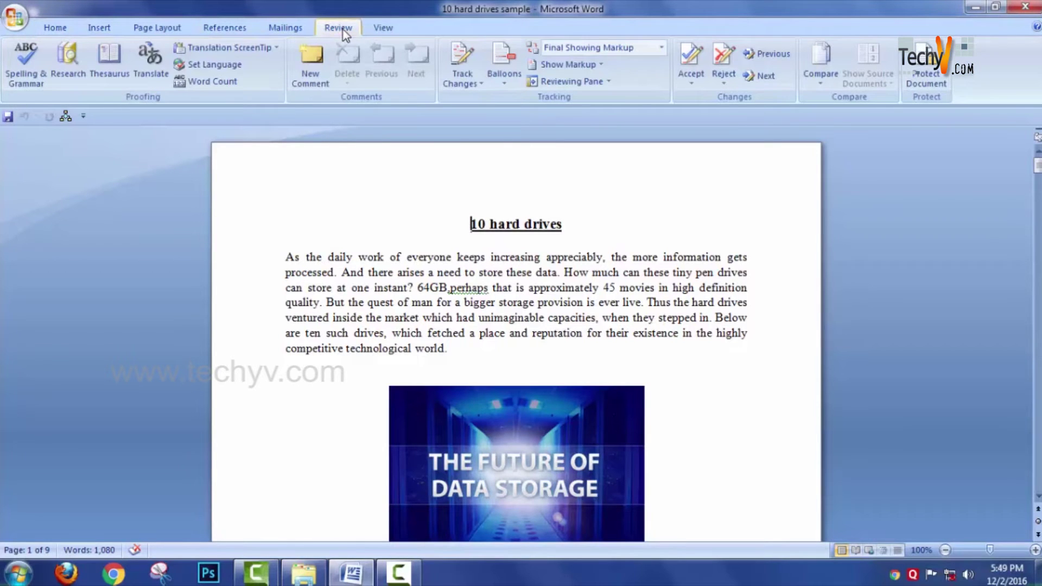
pyautogui.click(471, 83)
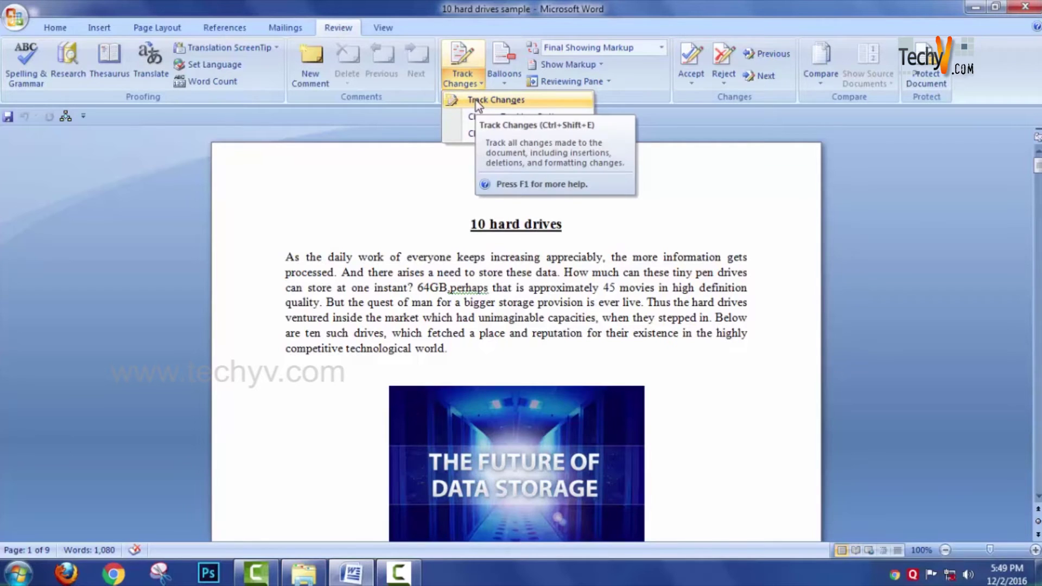
pyautogui.click(476, 100)
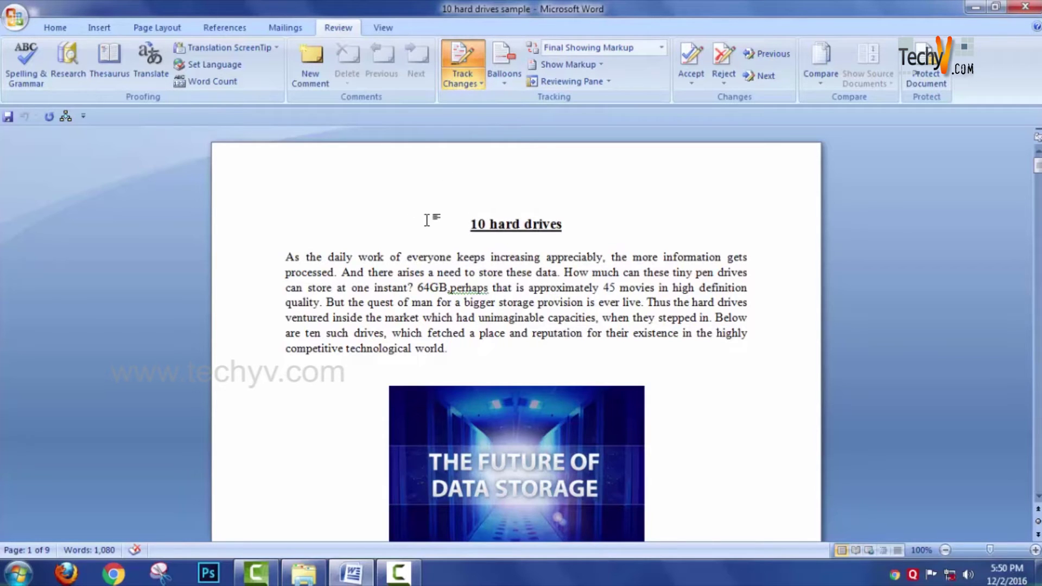
# Insert 'Top' before the '10 hard drives' title as a tracked change, fixing the typo.
pyautogui.write('Toip')
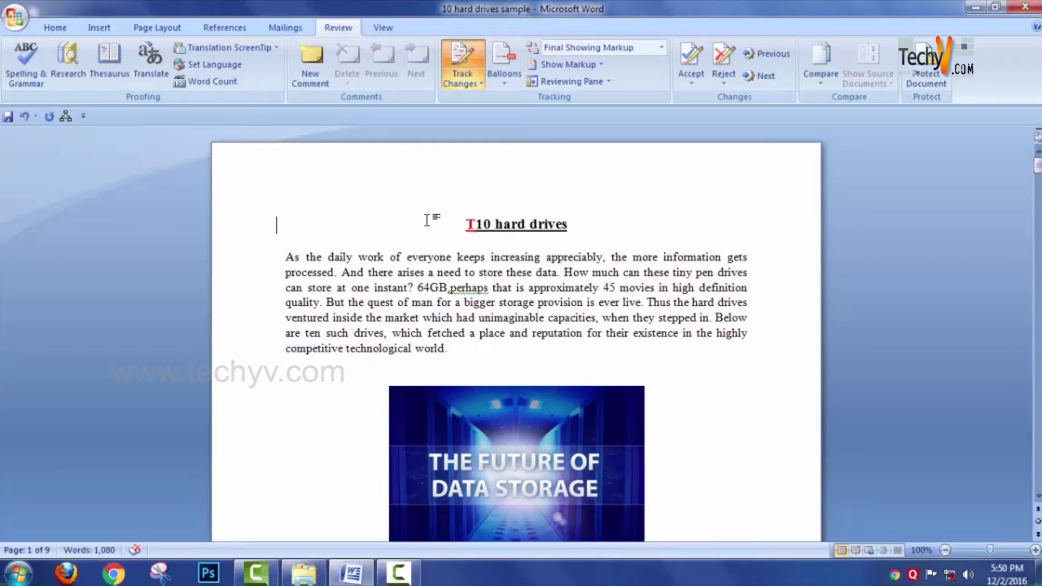
pyautogui.press('BackSpace')
pyautogui.press('BackSpace')
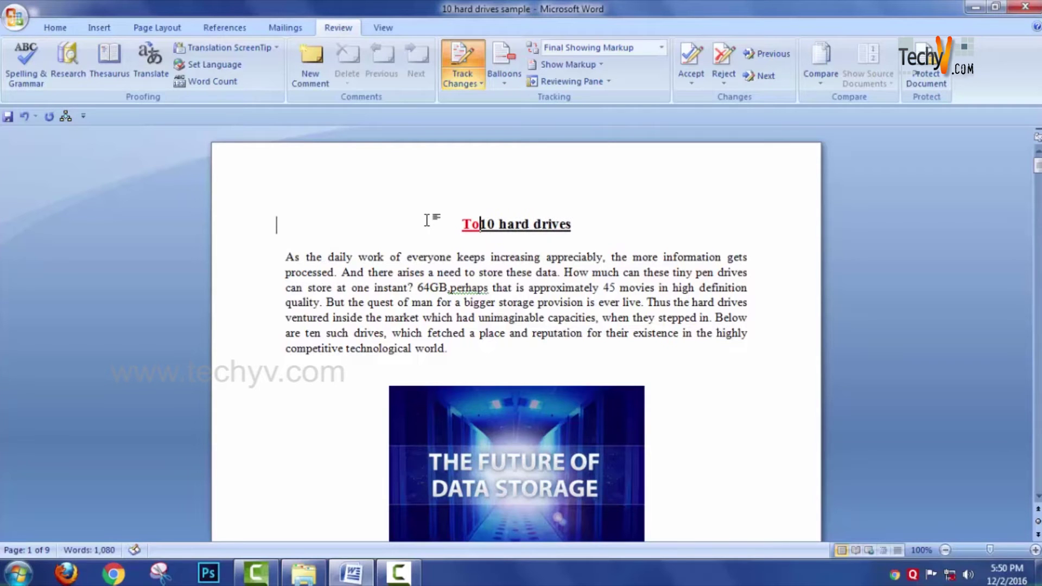
pyautogui.write('p')
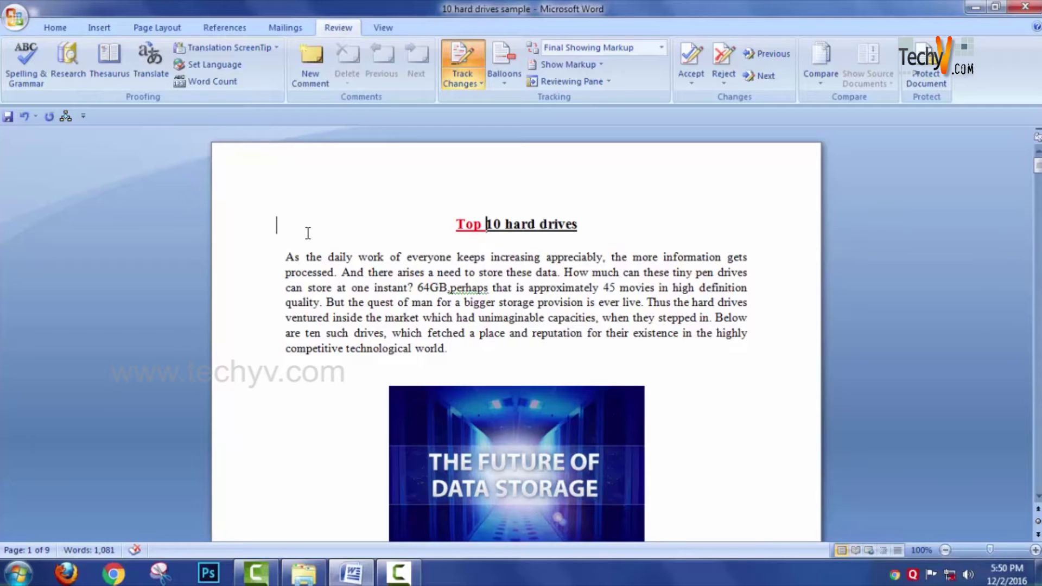
# Insert 'Max of' before 64GB and delete the '45 movies in high definition quality' phrase.
pyautogui.click(419, 287)
pyautogui.write('max ')
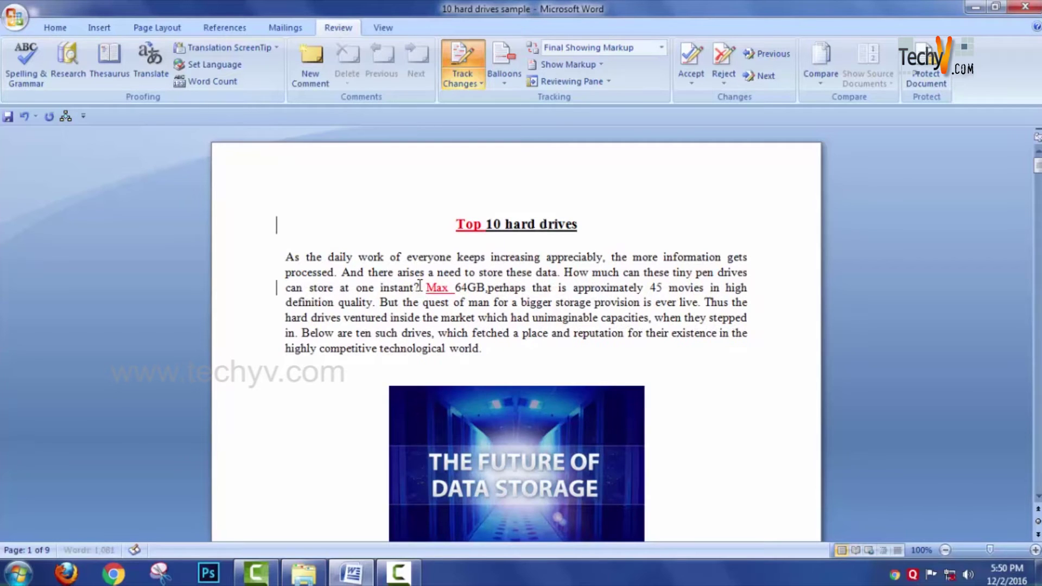
pyautogui.write('of')
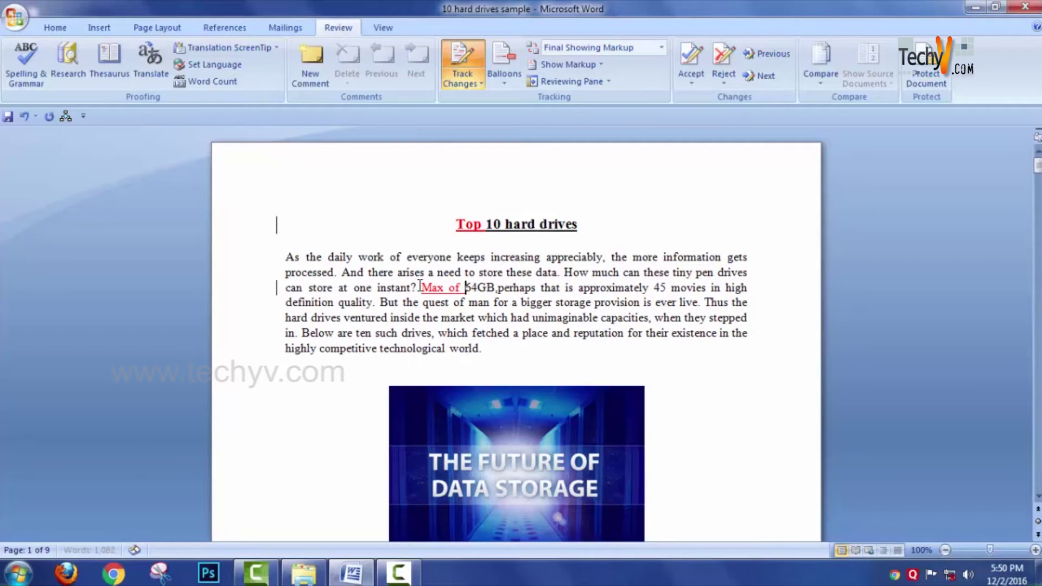
pyautogui.moveTo(497, 288); pyautogui.dragTo(373, 303)
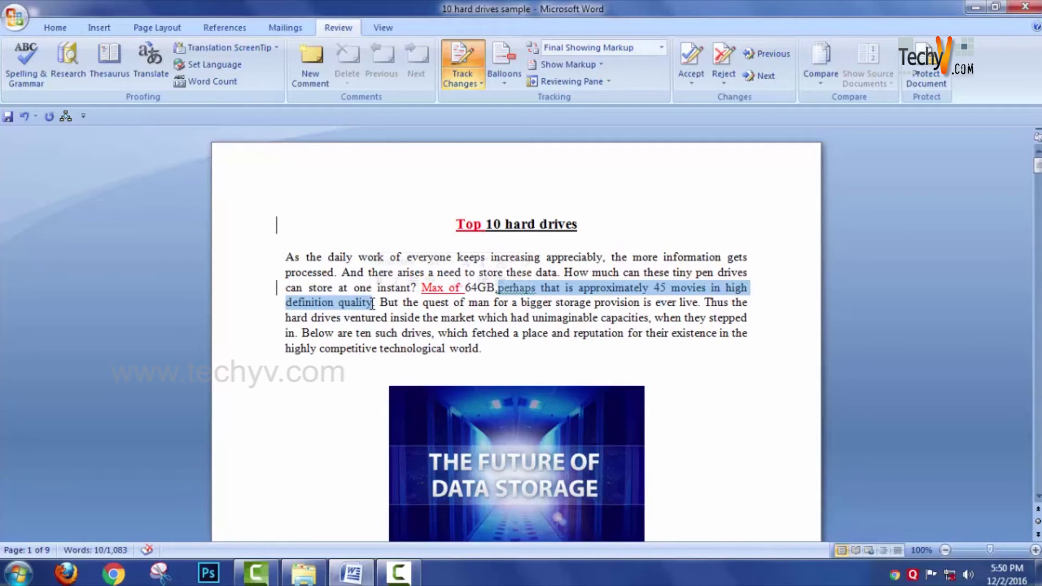
pyautogui.press('Delete')
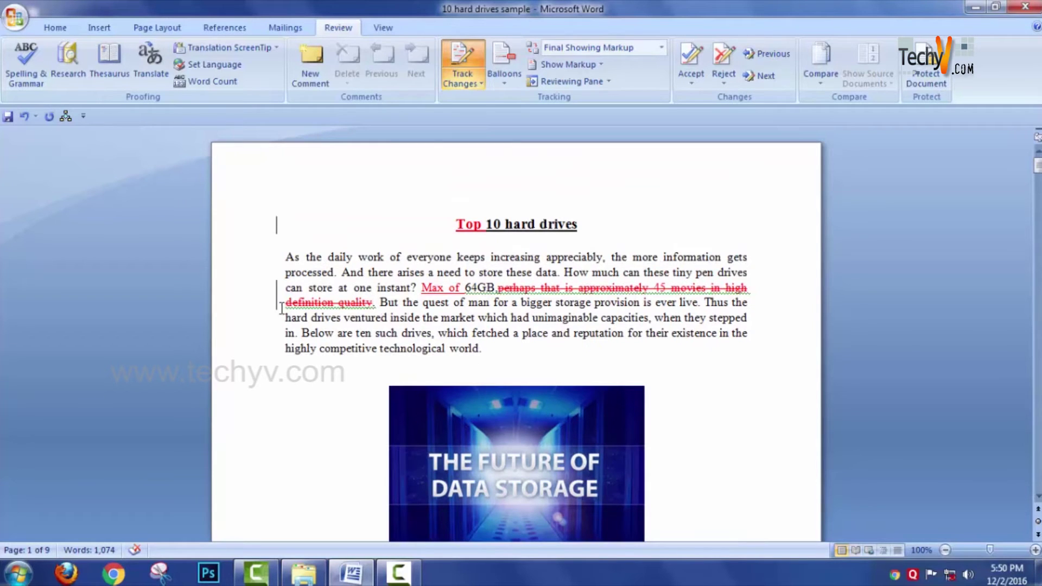
# Show revisions in balloons so the deleted phrase appears as a margin note.
pyautogui.click(506, 87)
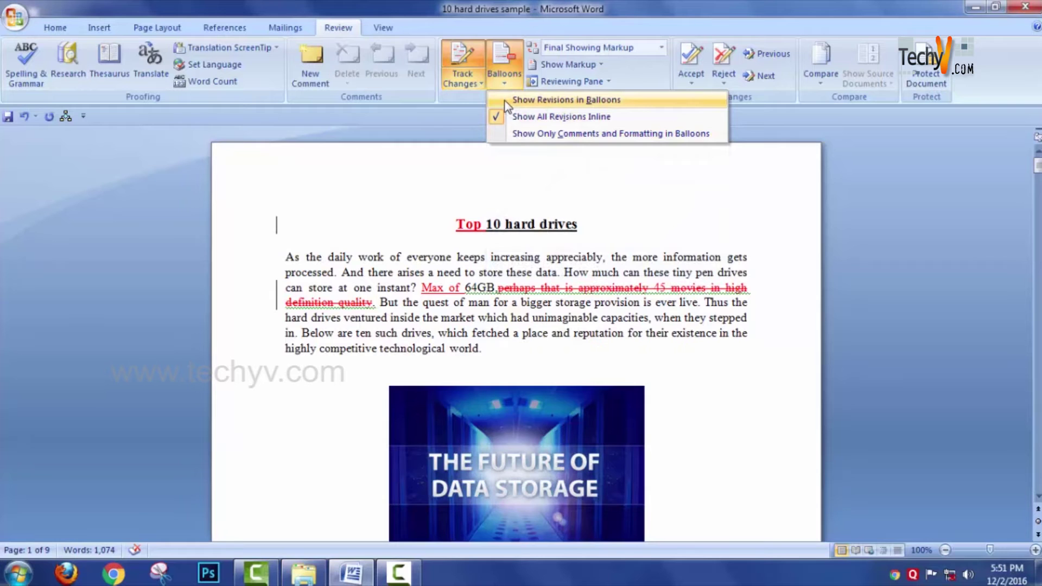
pyautogui.click(505, 101)
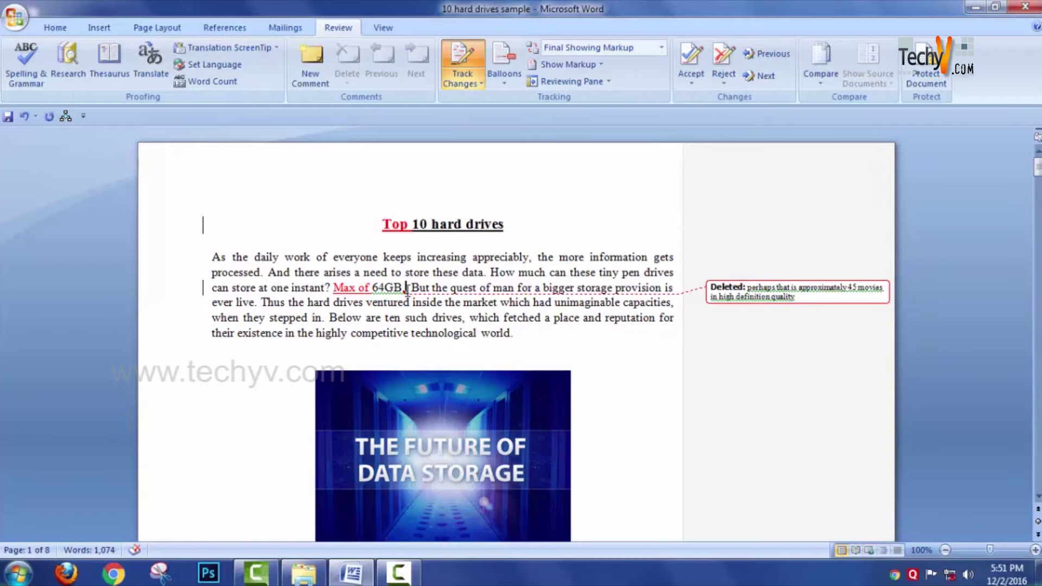
pyautogui.moveTo(406, 289)
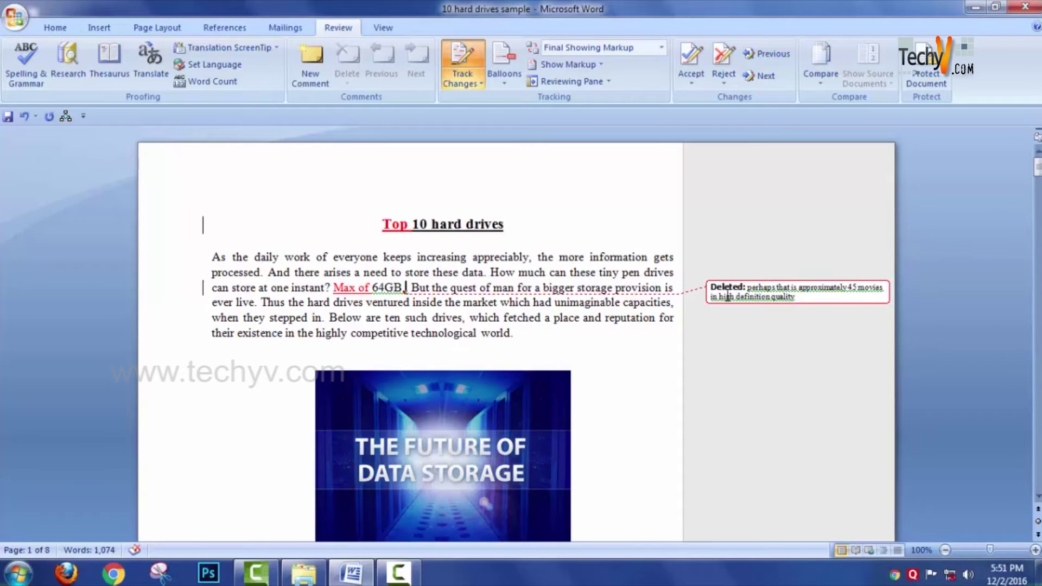
pyautogui.moveTo(732, 295)
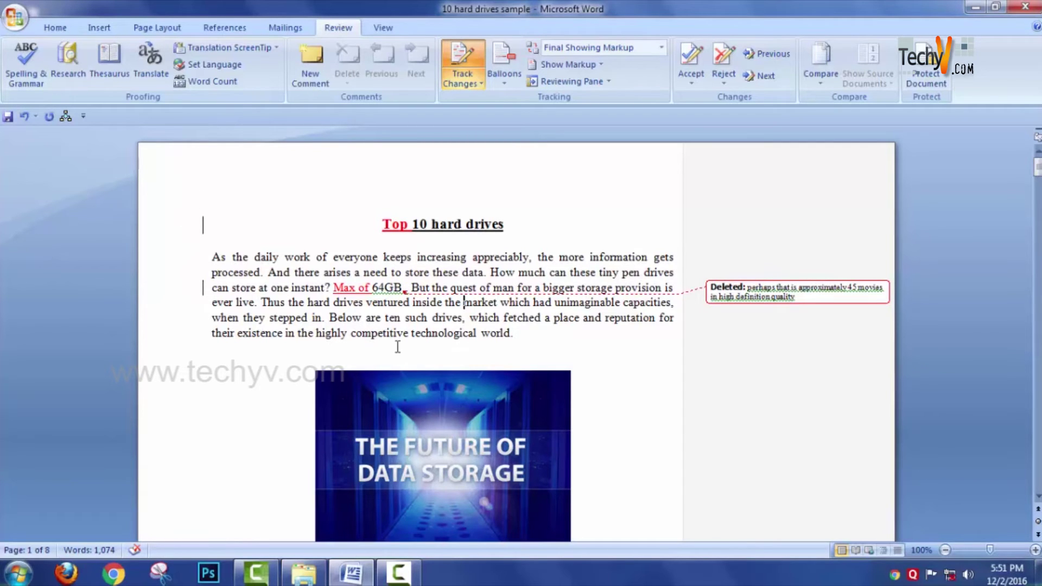
# Accept all changes in the document, leaving 'Top' and 'Max of' as plain text.
pyautogui.click(690, 86)
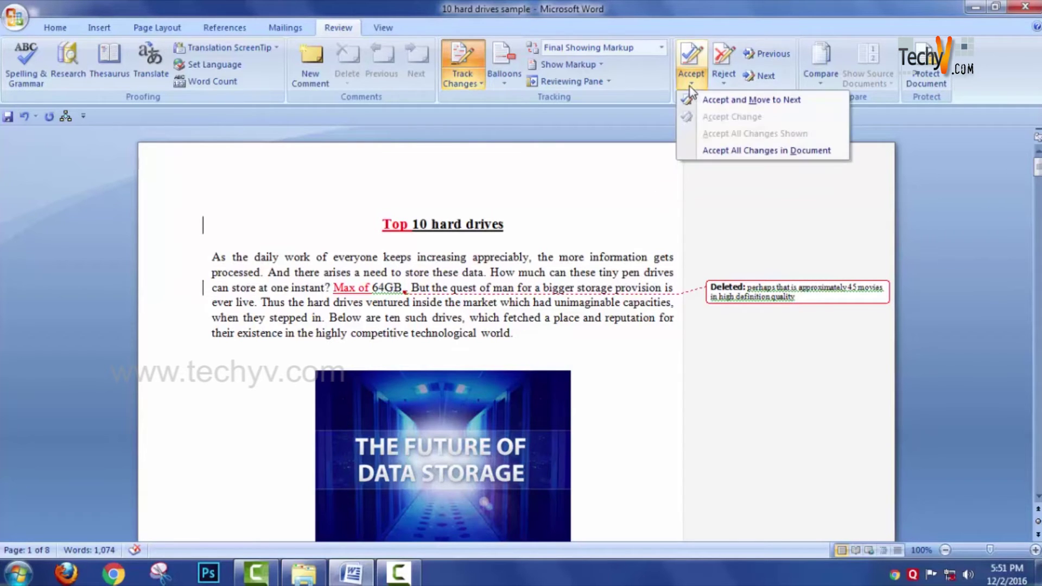
pyautogui.click(713, 151)
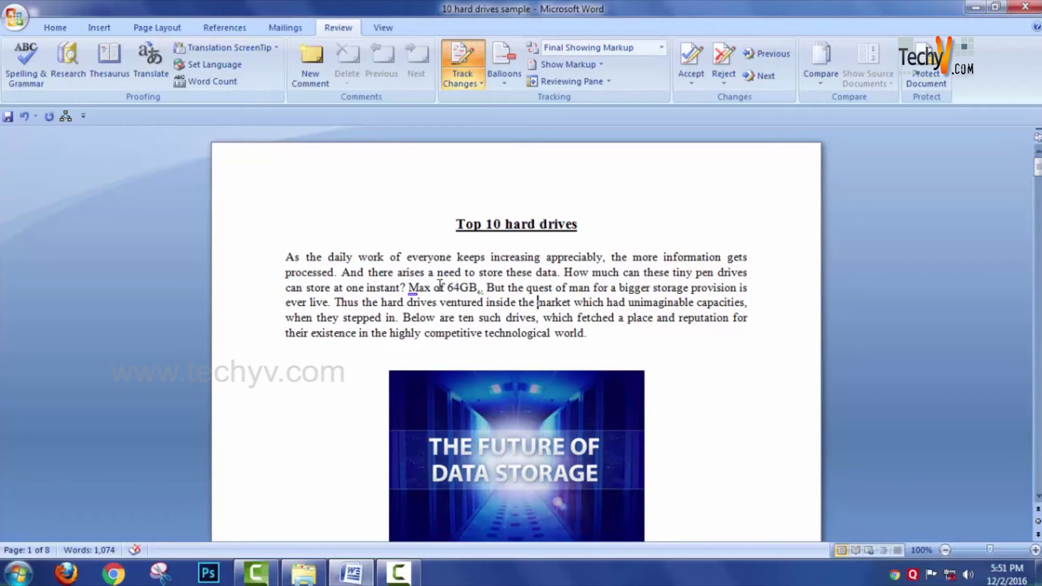
pyautogui.moveTo(443, 287); pyautogui.dragTo(409, 288)
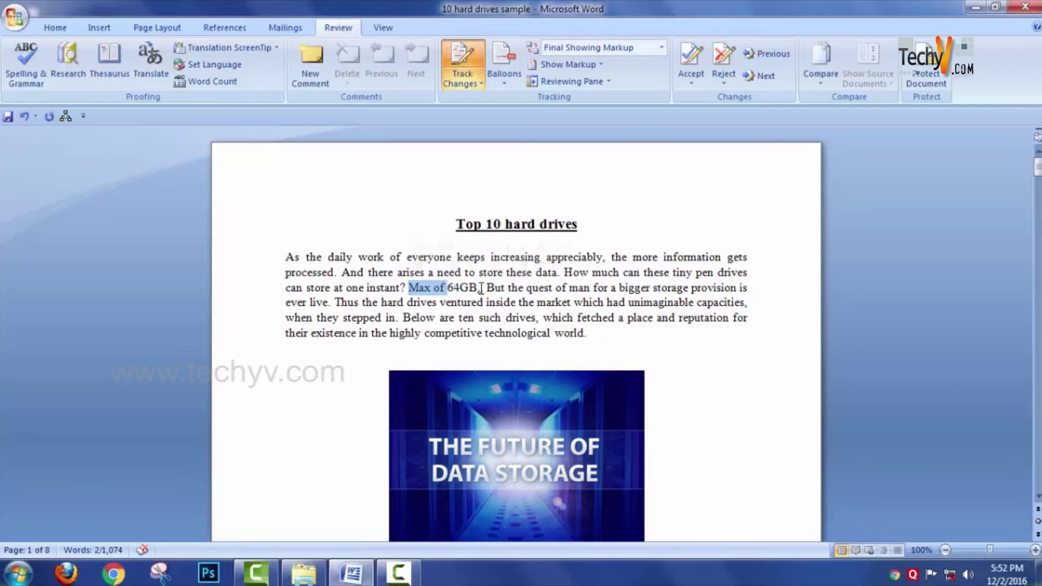
pyautogui.scroll(-1, 565, 354)
pyautogui.scroll(1, 569, 354)
# Select the intro paragraph and attach the comment 'Precise the content' to it.
pyautogui.click(606, 340)
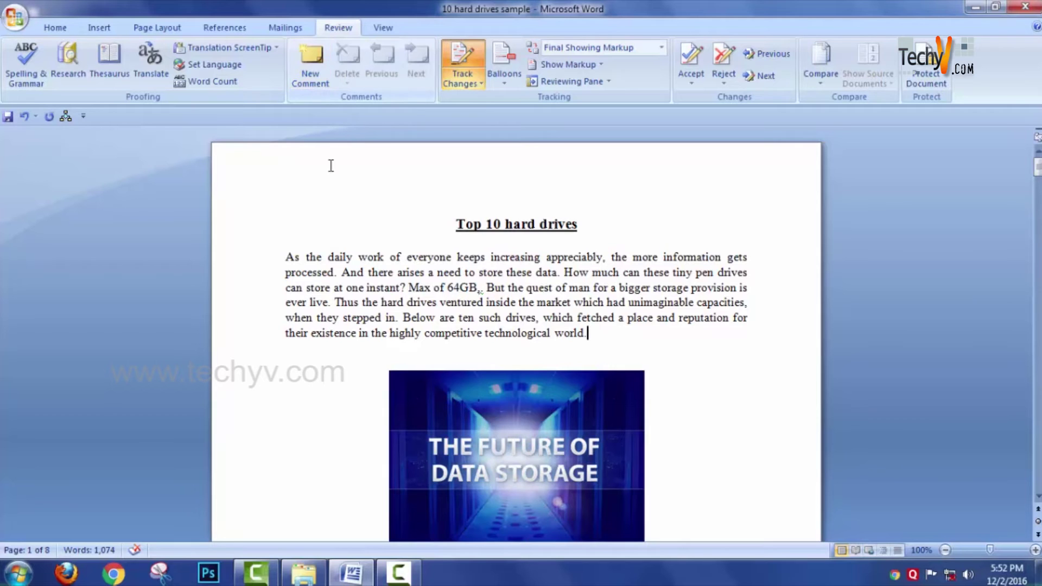
pyautogui.moveTo(603, 336); pyautogui.dragTo(270, 257)
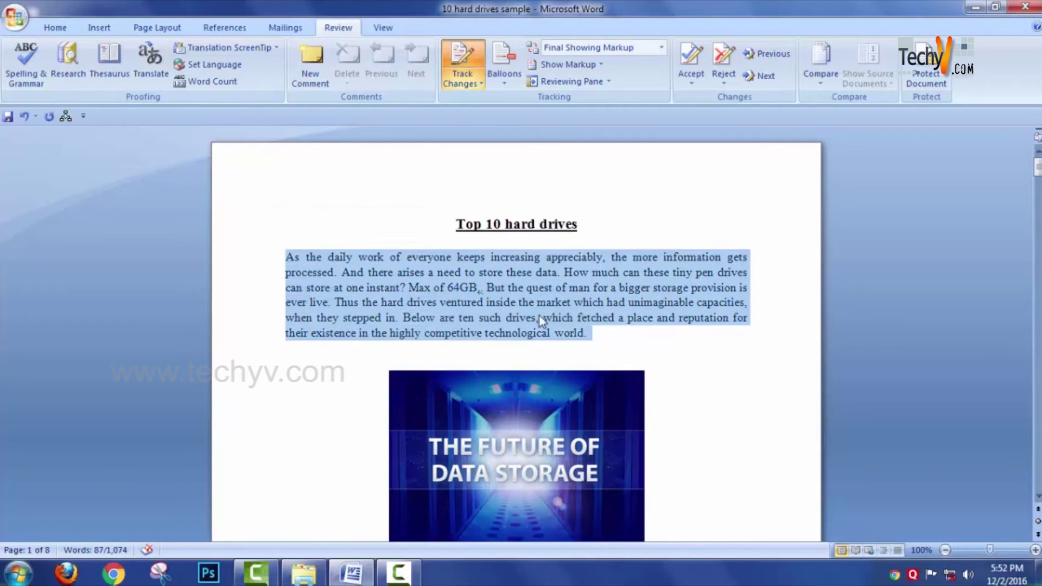
pyautogui.scroll(-1, 667, 354)
pyautogui.scroll(-1, 667, 354)
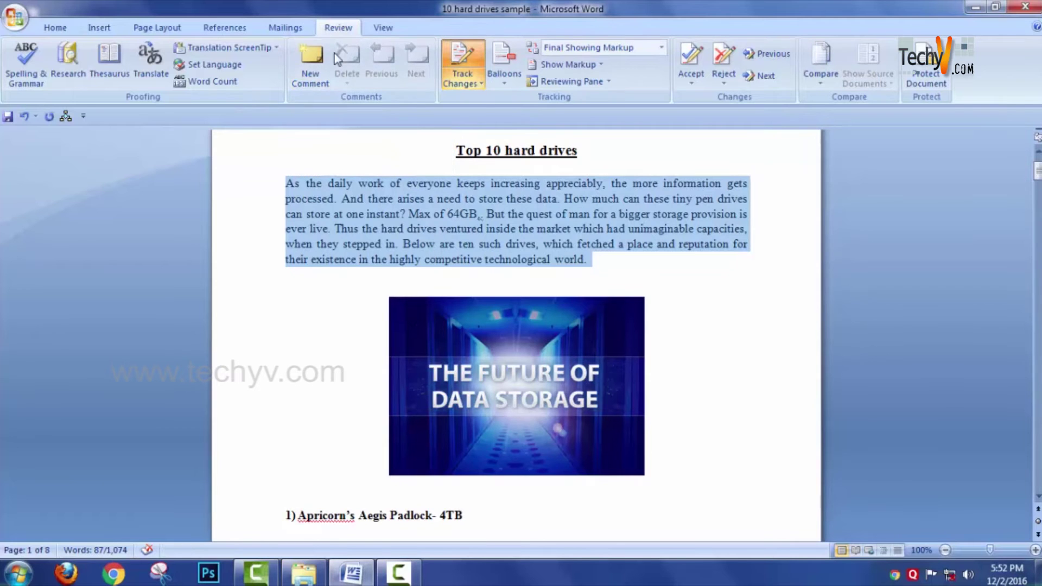
pyautogui.click(311, 66)
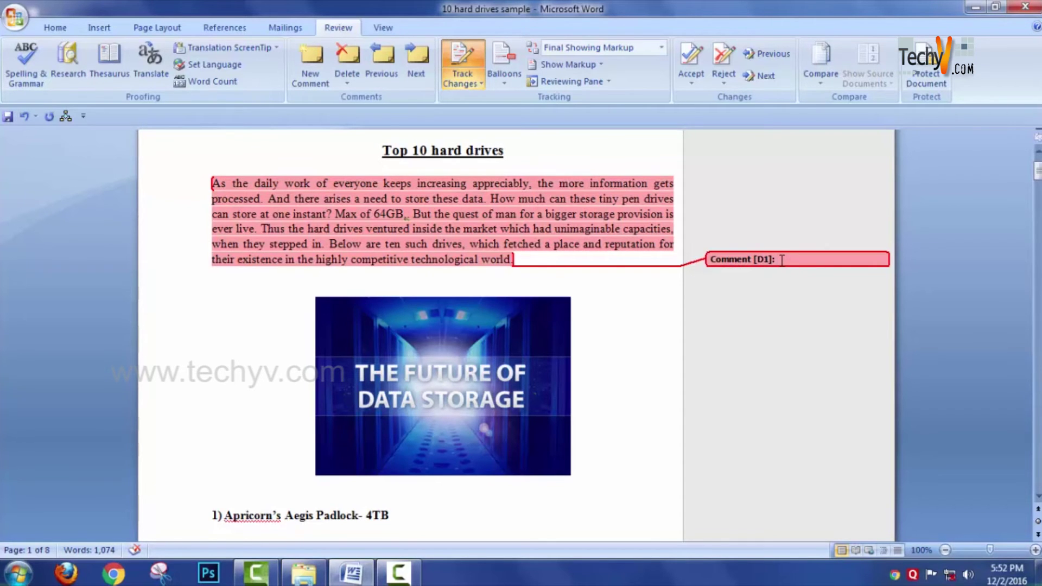
pyautogui.write('precise the content')
pyautogui.click(658, 318)
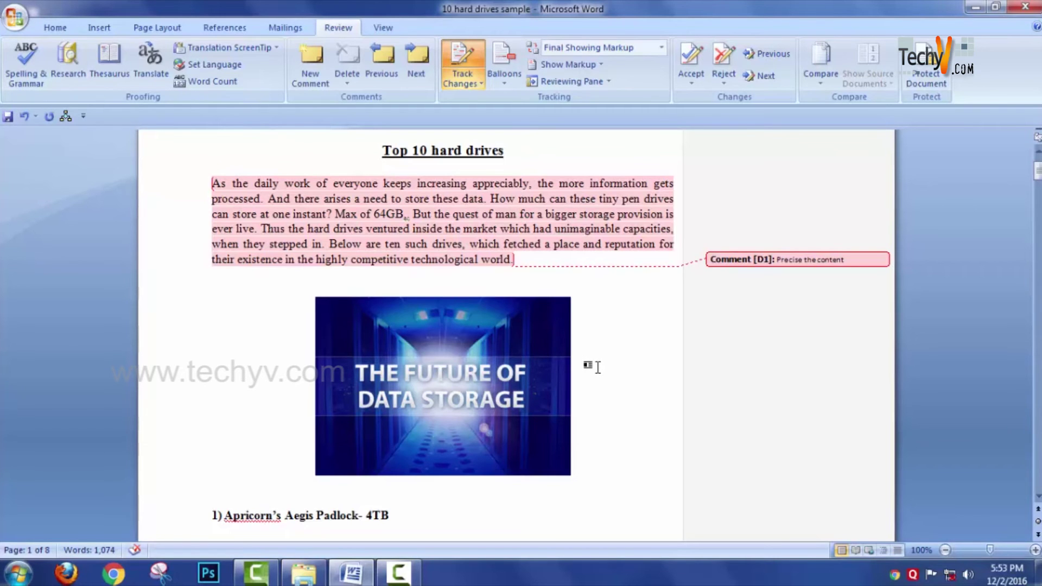
# Switch the review display to Final, hiding the comment and markup.
pyautogui.scroll(-1, 597, 368)
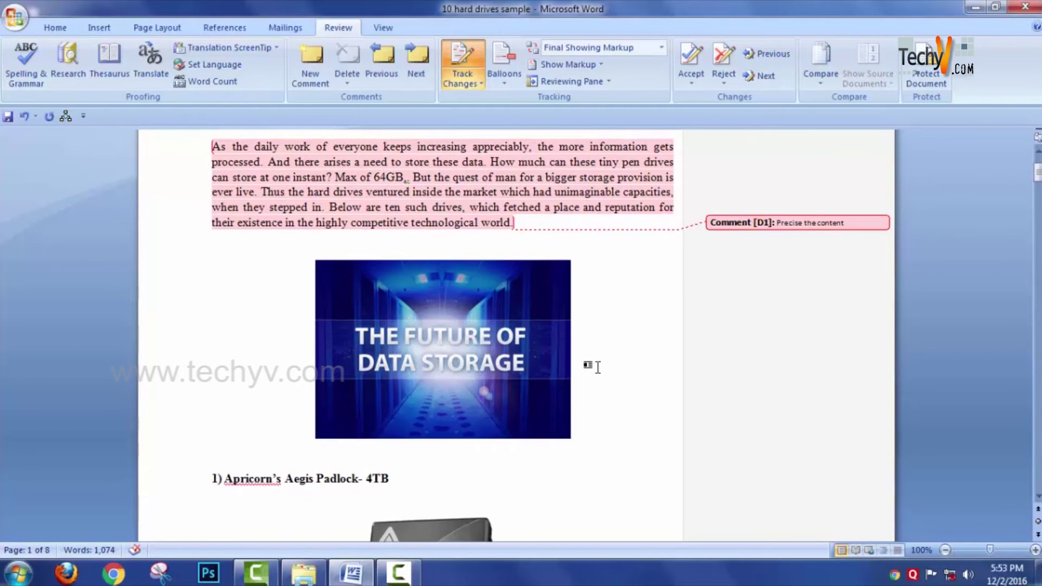
pyautogui.scroll(1, 599, 392)
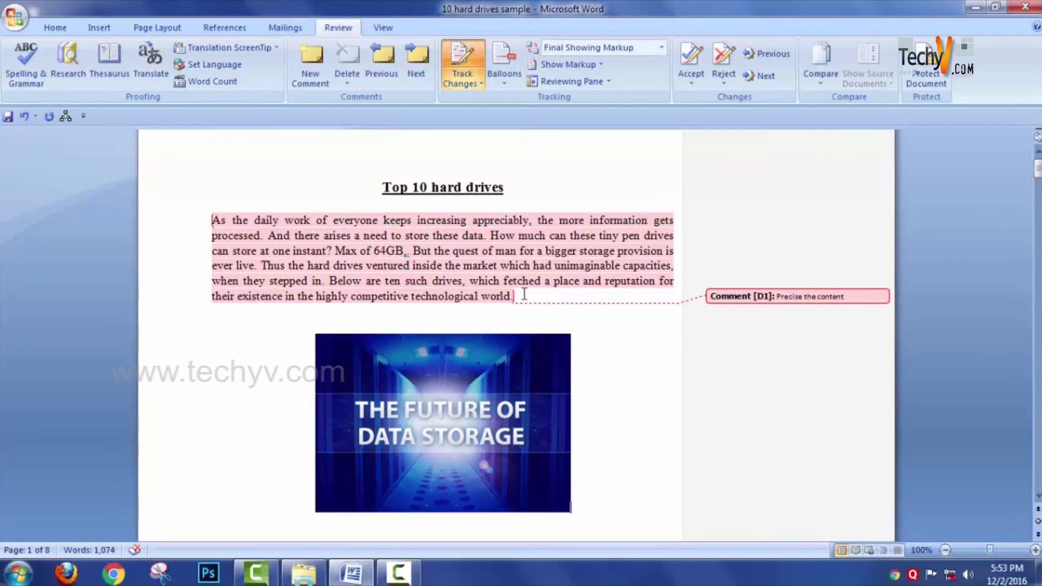
pyautogui.moveTo(524, 293); pyautogui.dragTo(165, 223)
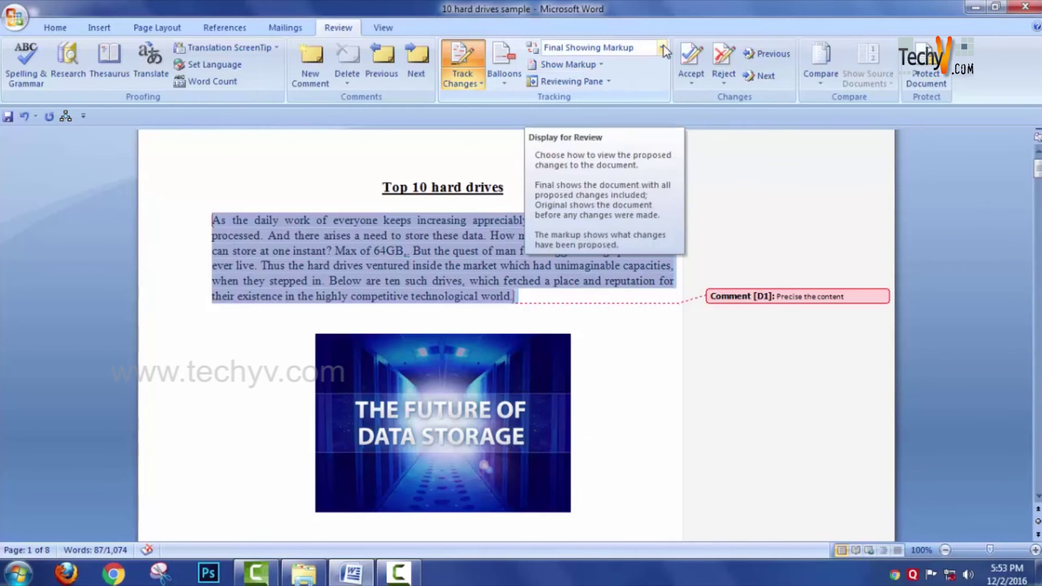
pyautogui.click(650, 49)
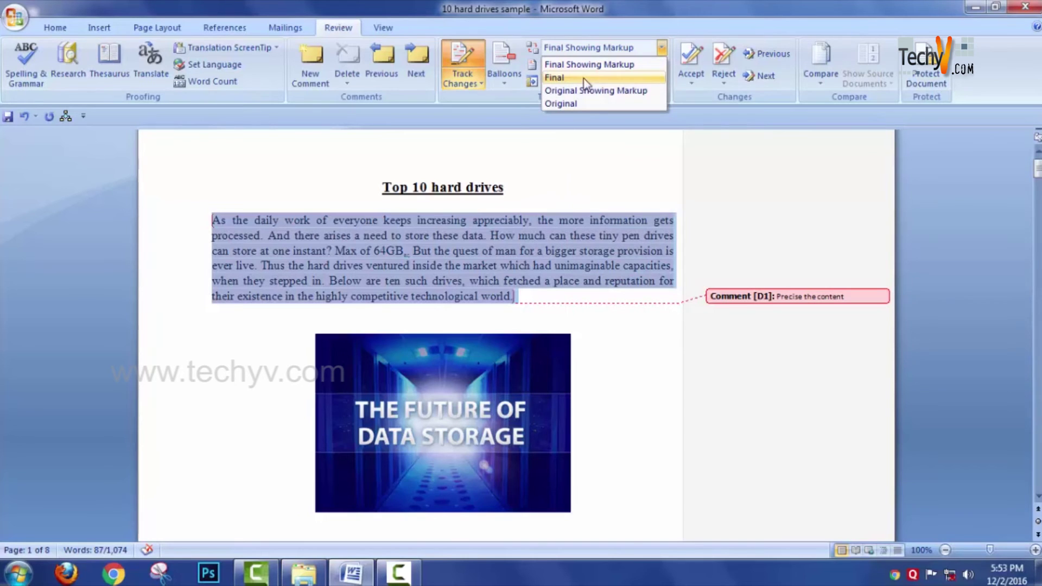
pyautogui.click(552, 78)
pyautogui.click(716, 346)
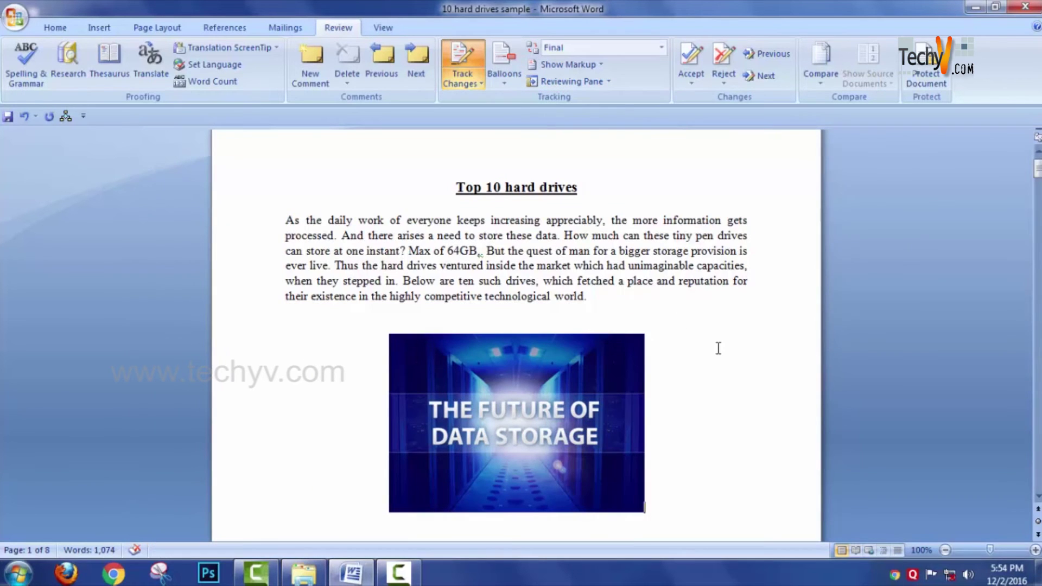
pyautogui.scroll(-2, 712, 338)
pyautogui.scroll(2, 712, 337)
pyautogui.click(661, 50)
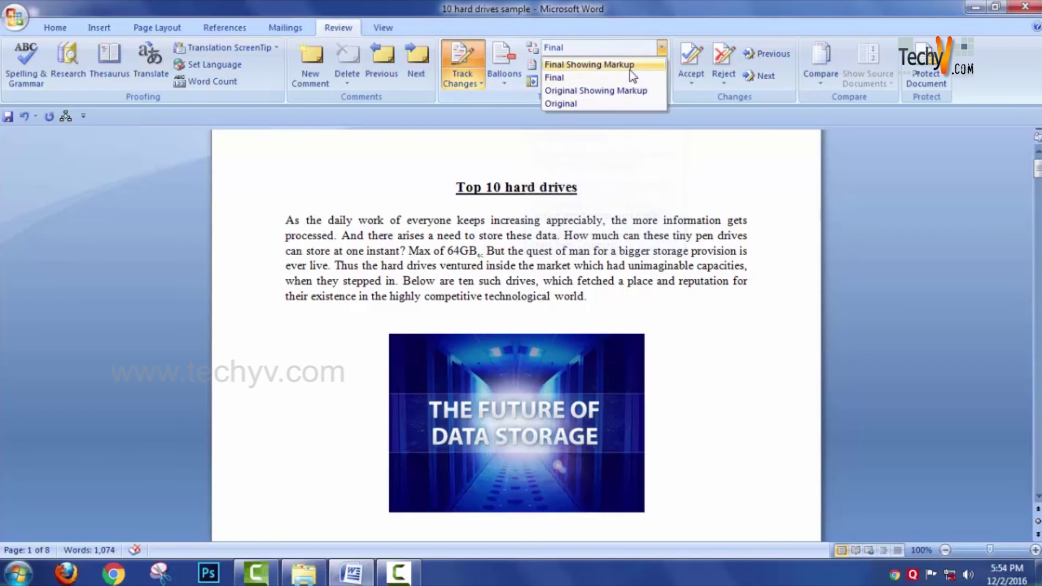
# Switch to Original Showing Markup and inspect the 'Precise the content' comment balloon.
pyautogui.click(586, 92)
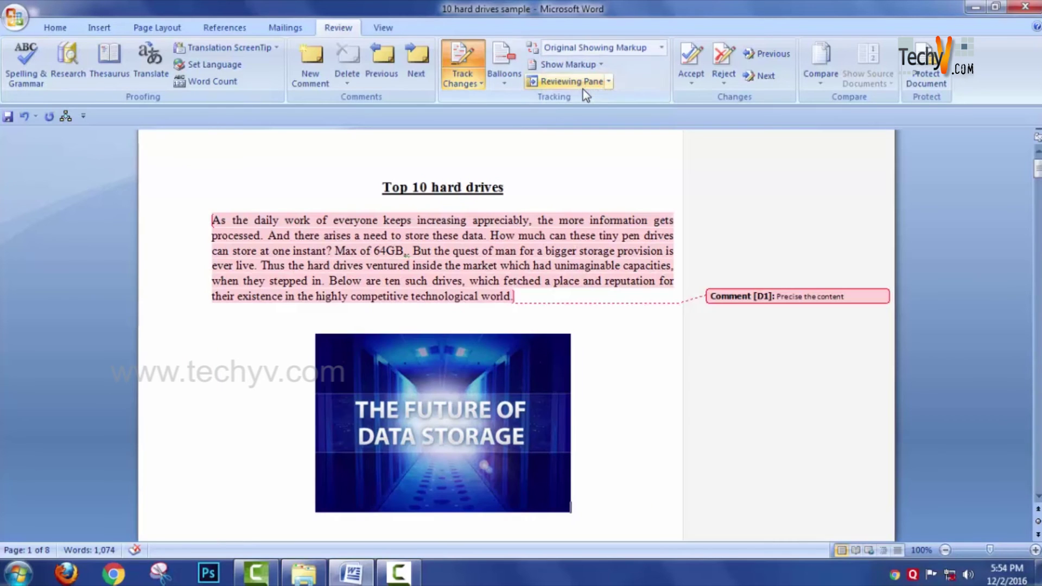
pyautogui.click(585, 308)
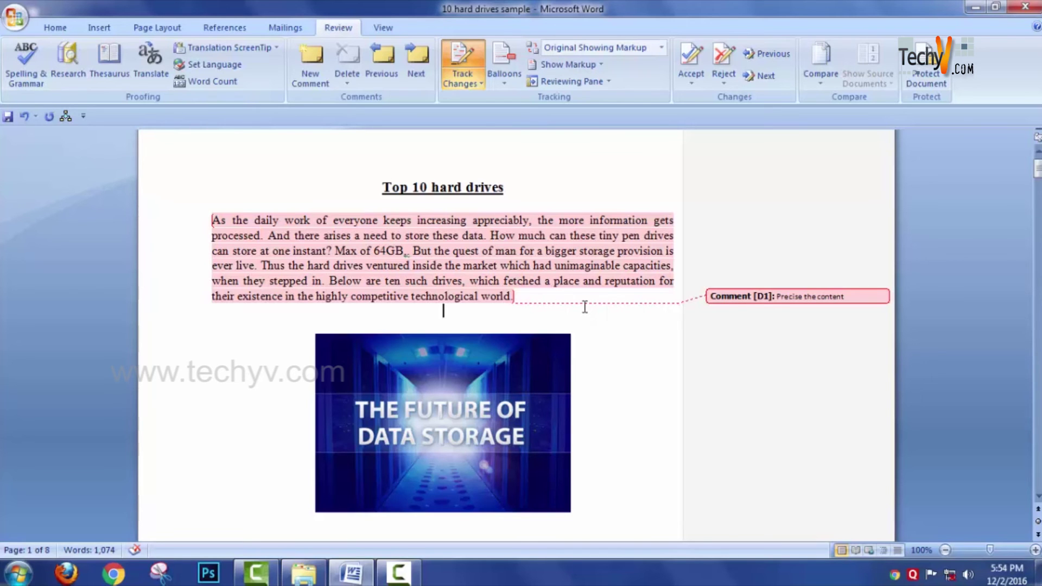
pyautogui.scroll(-1, 585, 308)
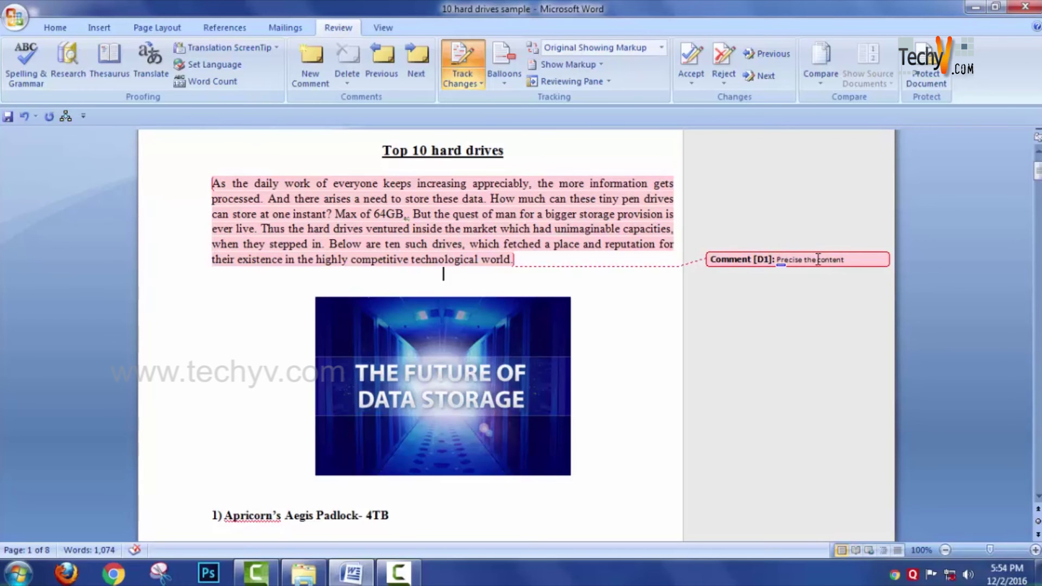
pyautogui.scroll(2, 615, 296)
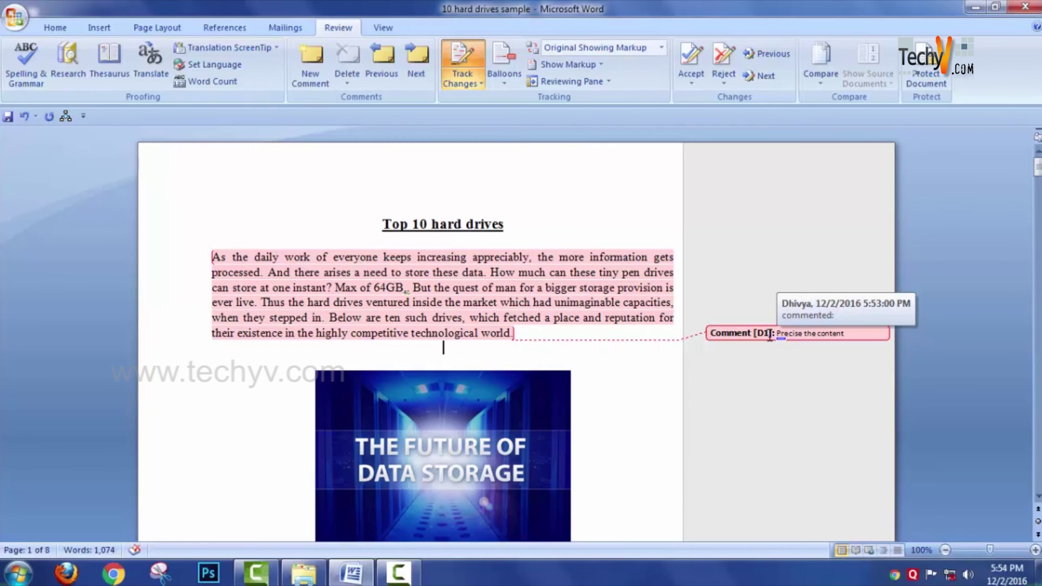
pyautogui.click(769, 335)
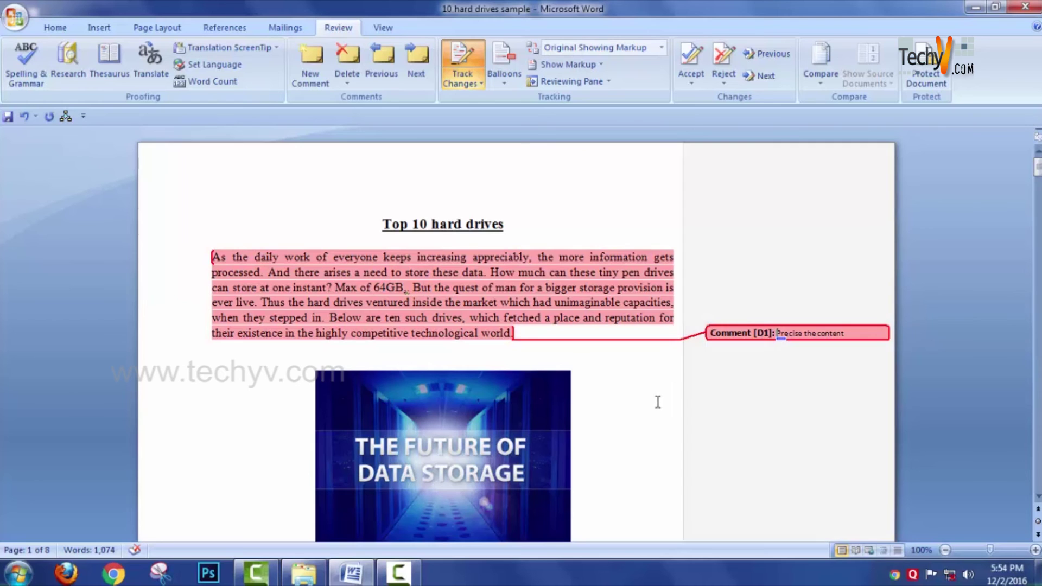
pyautogui.click(657, 402)
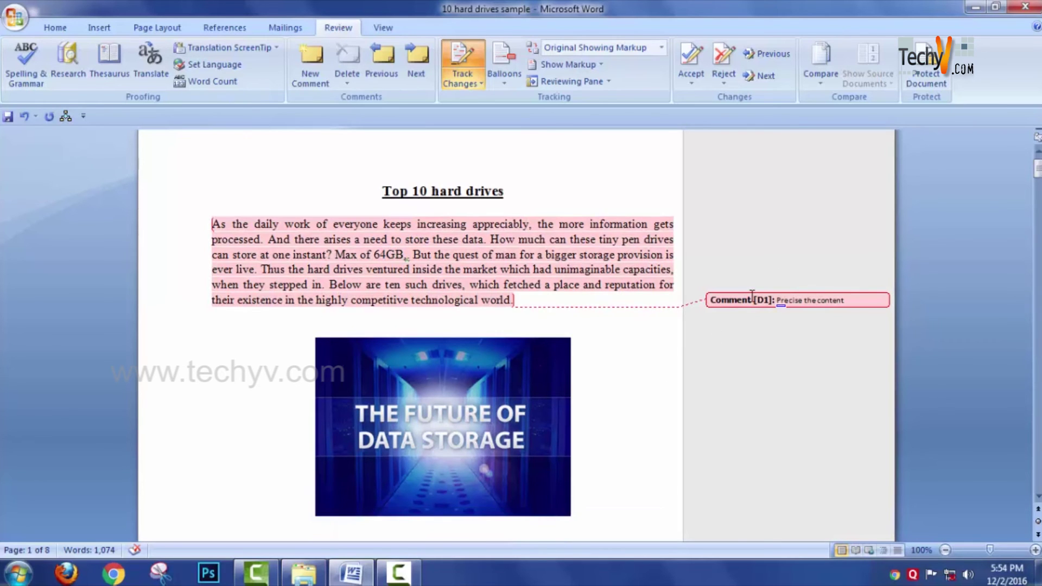
pyautogui.moveTo(766, 300)
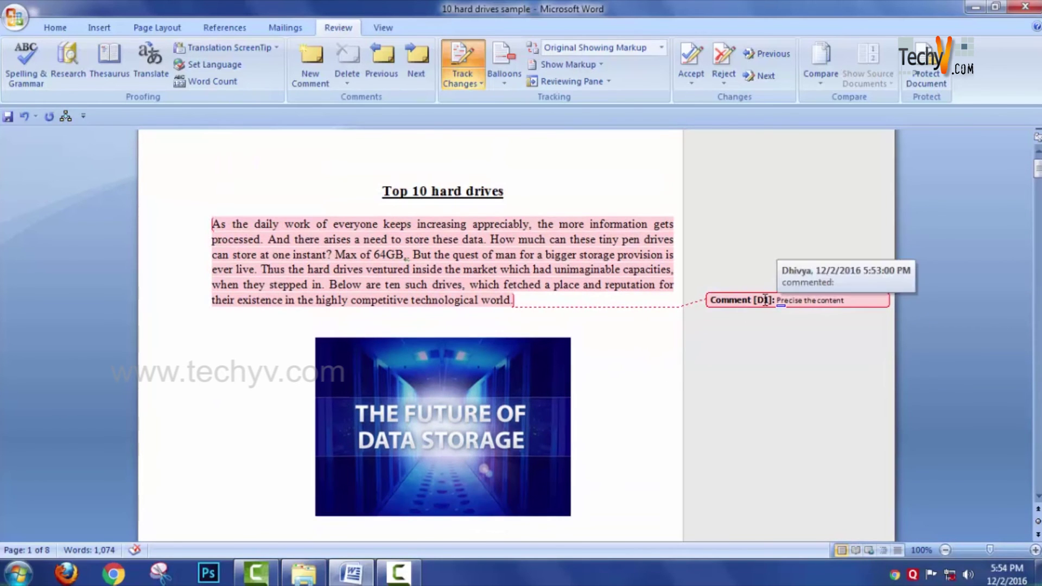
pyautogui.click(473, 83)
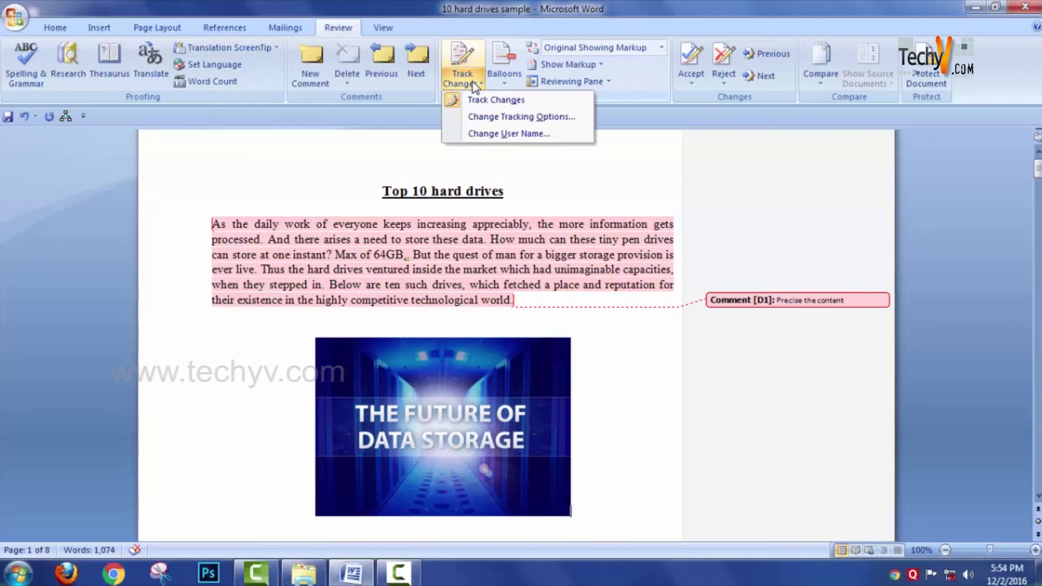
pyautogui.click(486, 134)
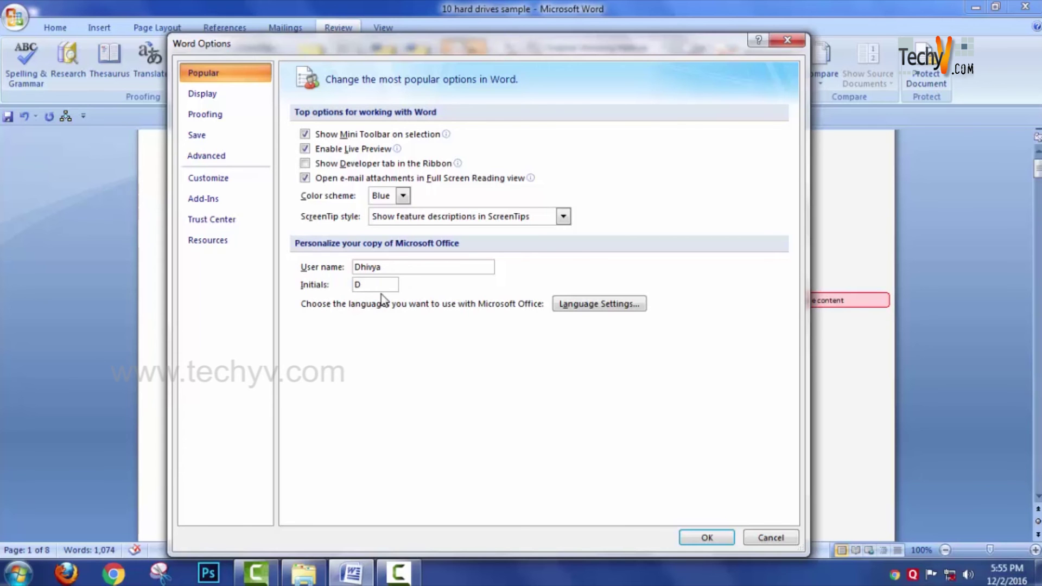
pyautogui.click(709, 539)
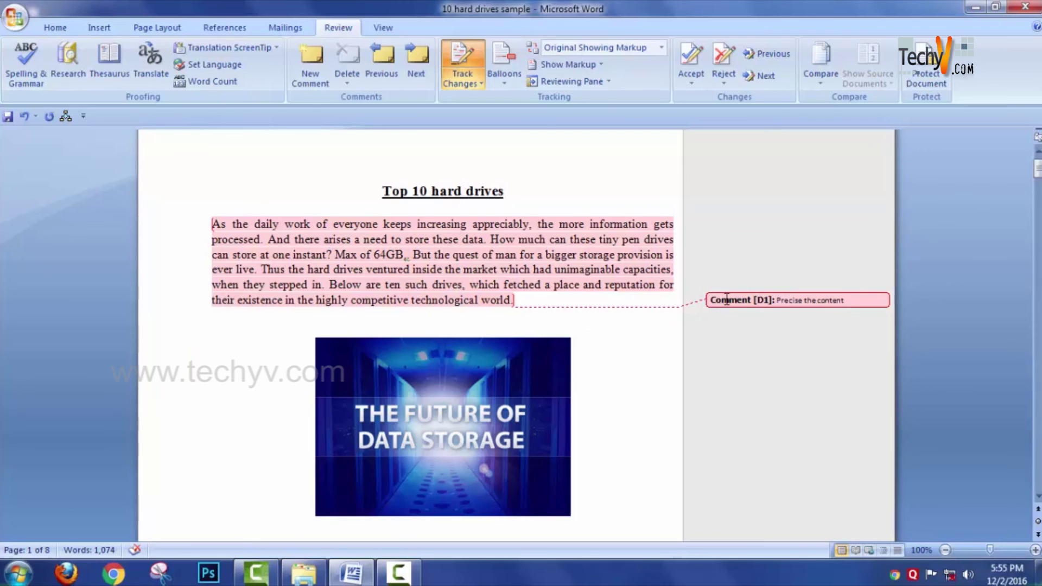
# Set the review display to Final and turn off Track Changes.
pyautogui.click(767, 298)
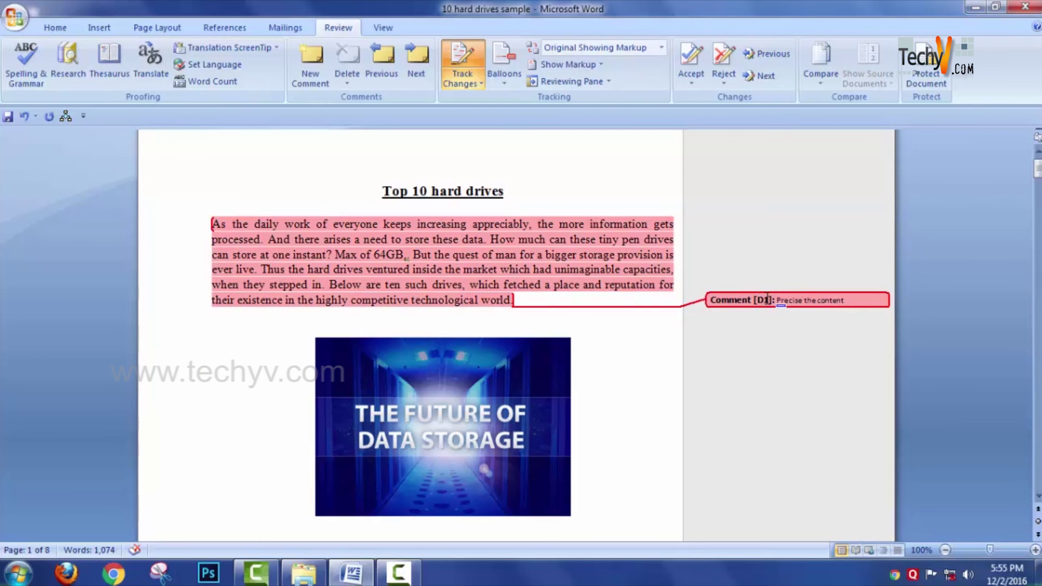
pyautogui.click(750, 361)
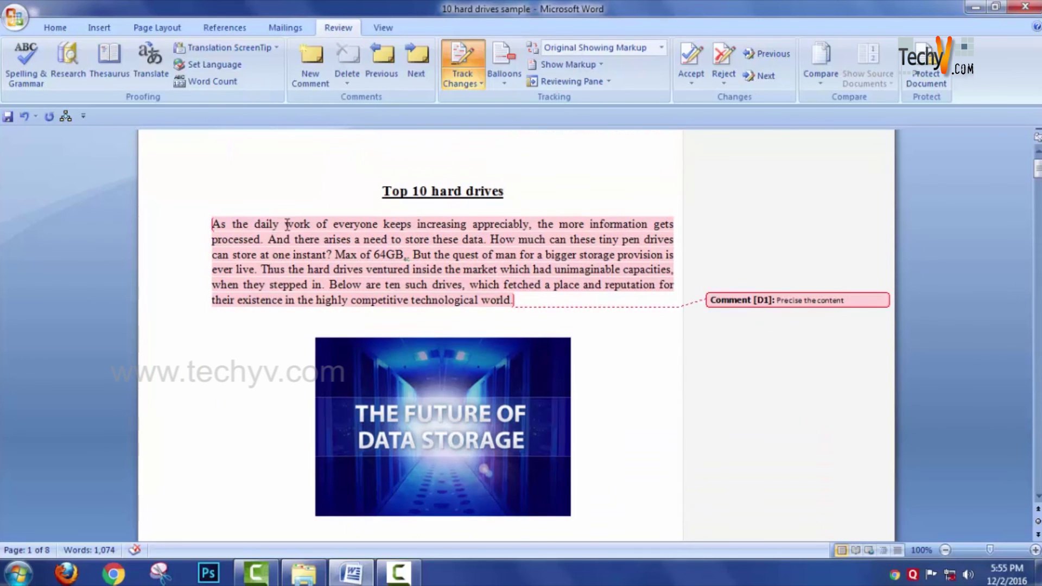
pyautogui.moveTo(533, 300); pyautogui.dragTo(211, 224)
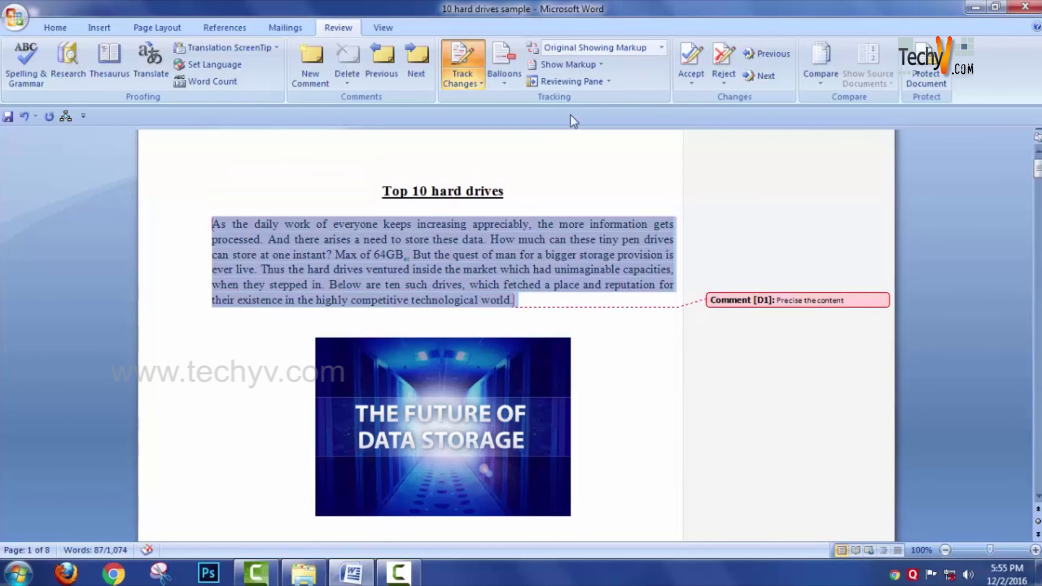
pyautogui.click(628, 51)
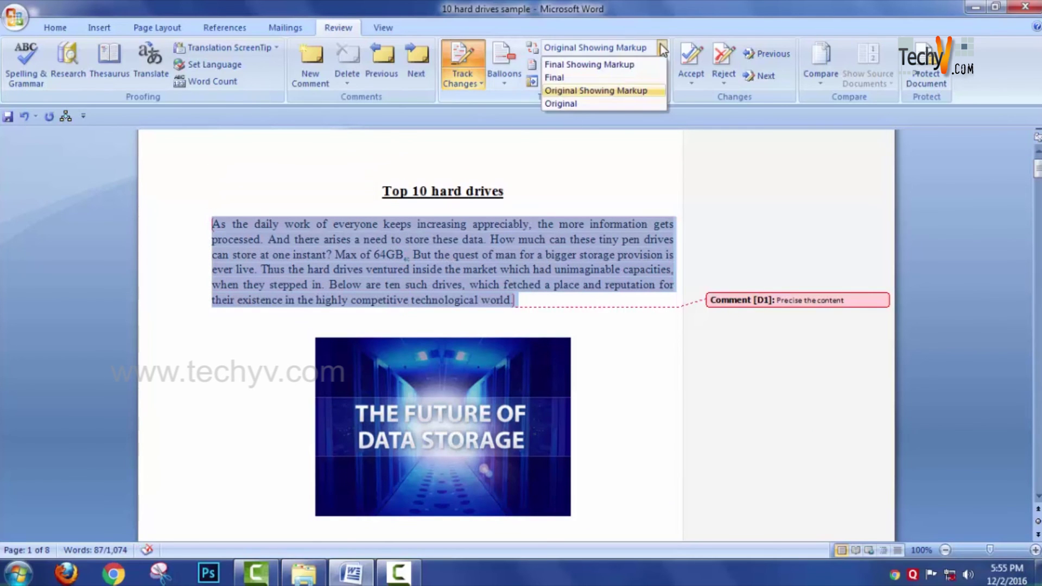
pyautogui.click(558, 79)
pyautogui.click(695, 326)
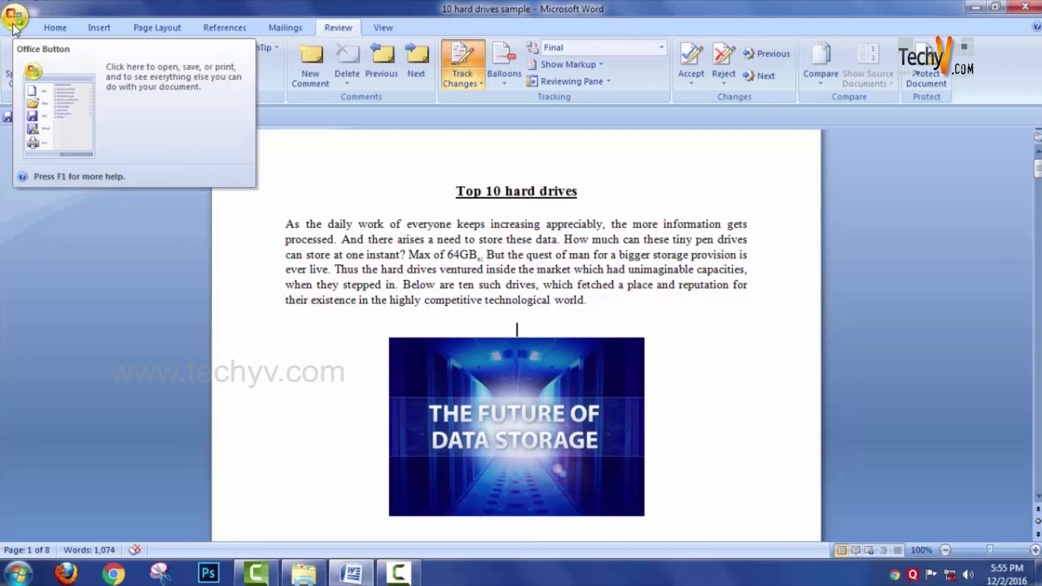
pyautogui.click(471, 87)
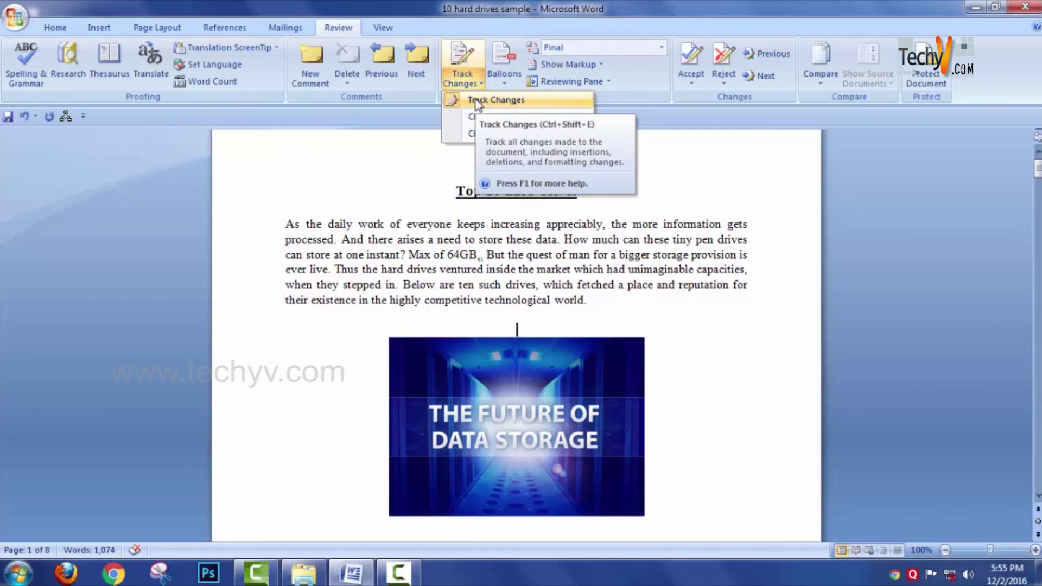
pyautogui.click(477, 100)
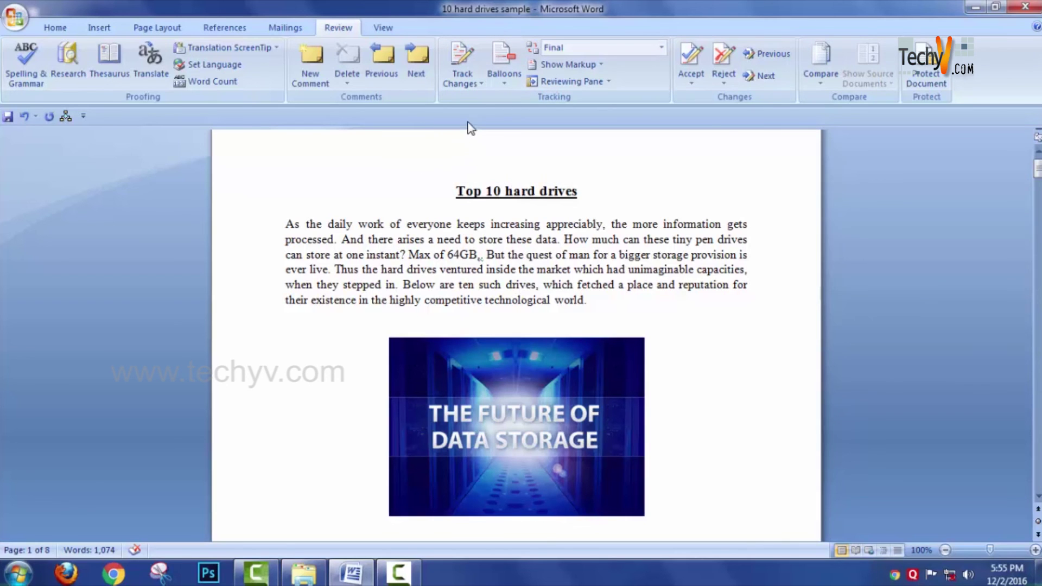
# Save the document as '10 hard drives sample 12' via Save As.
pyautogui.click(15, 22)
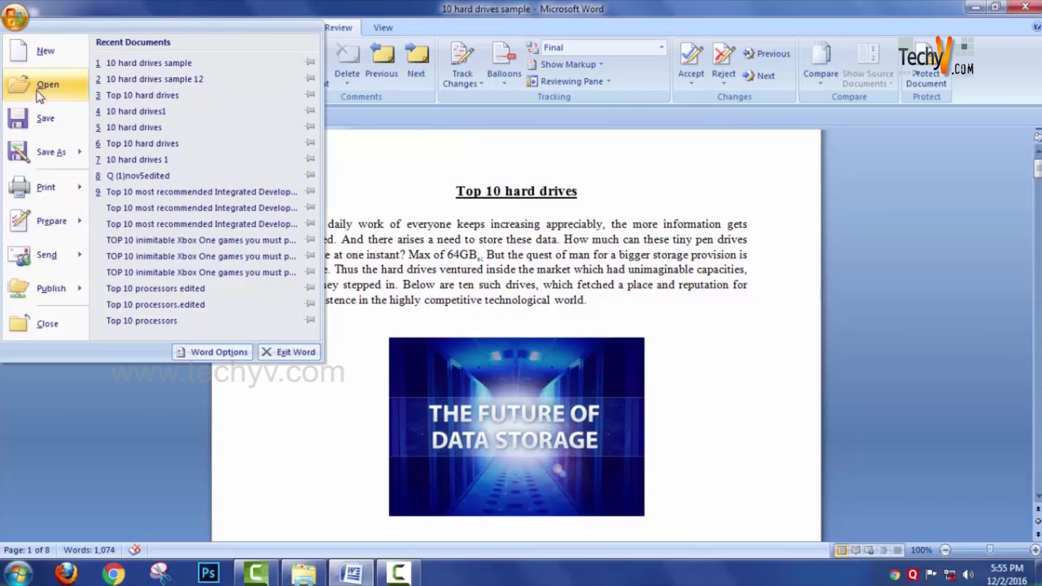
pyautogui.moveTo(44, 165)
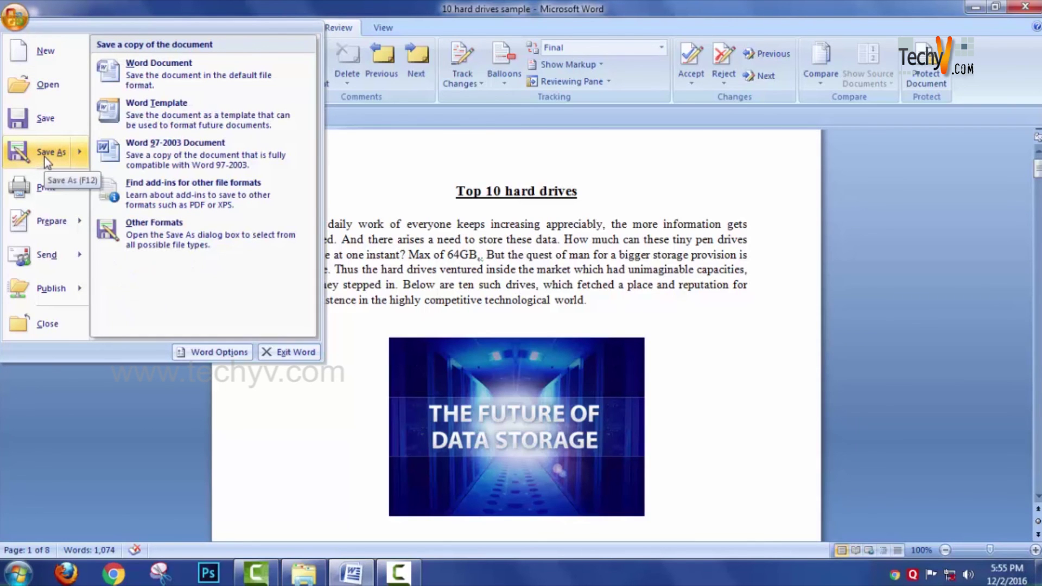
pyautogui.click(45, 155)
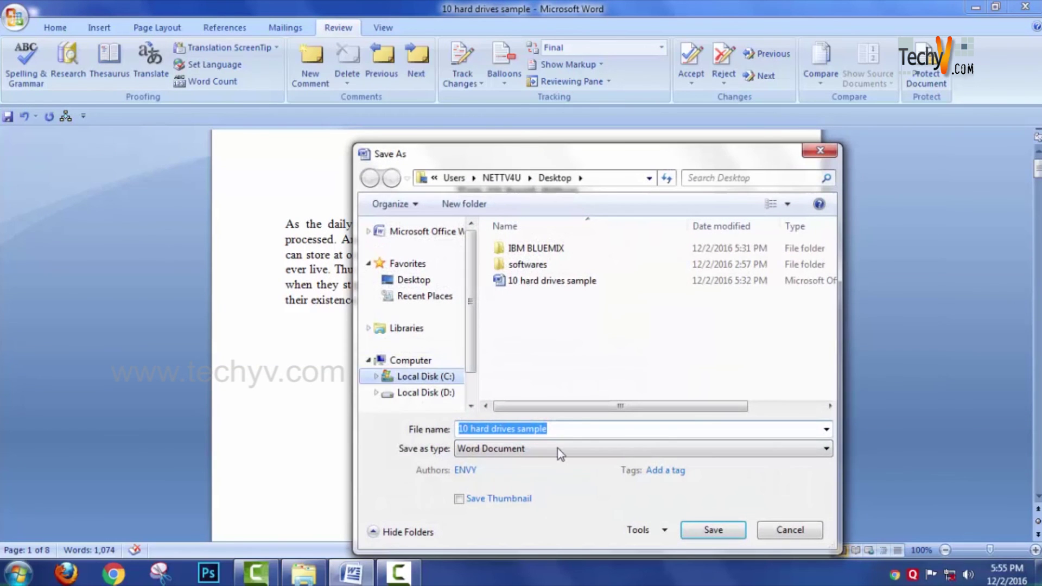
pyautogui.click(579, 429)
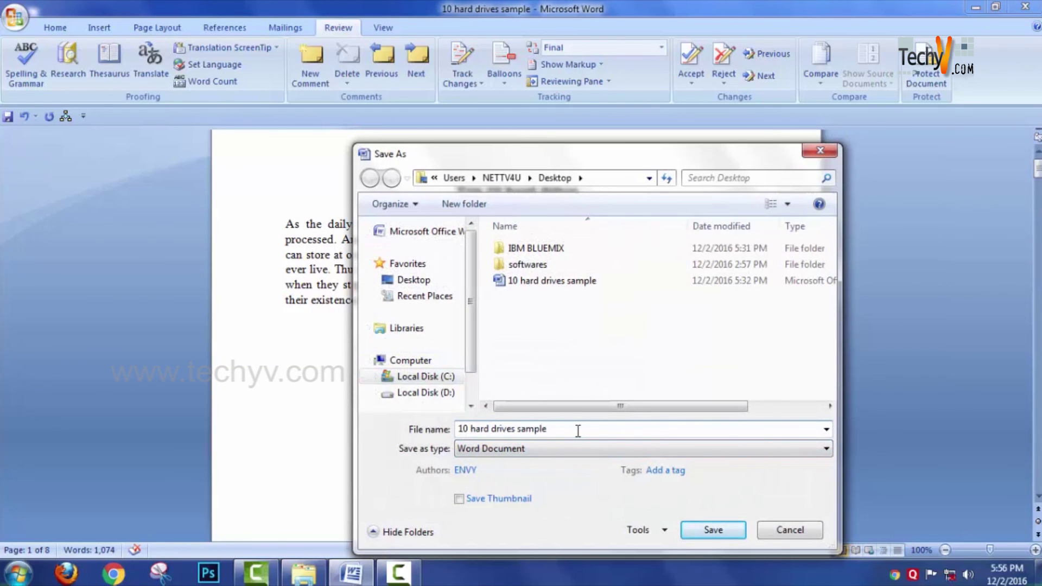
pyautogui.write('12')
pyautogui.click(722, 534)
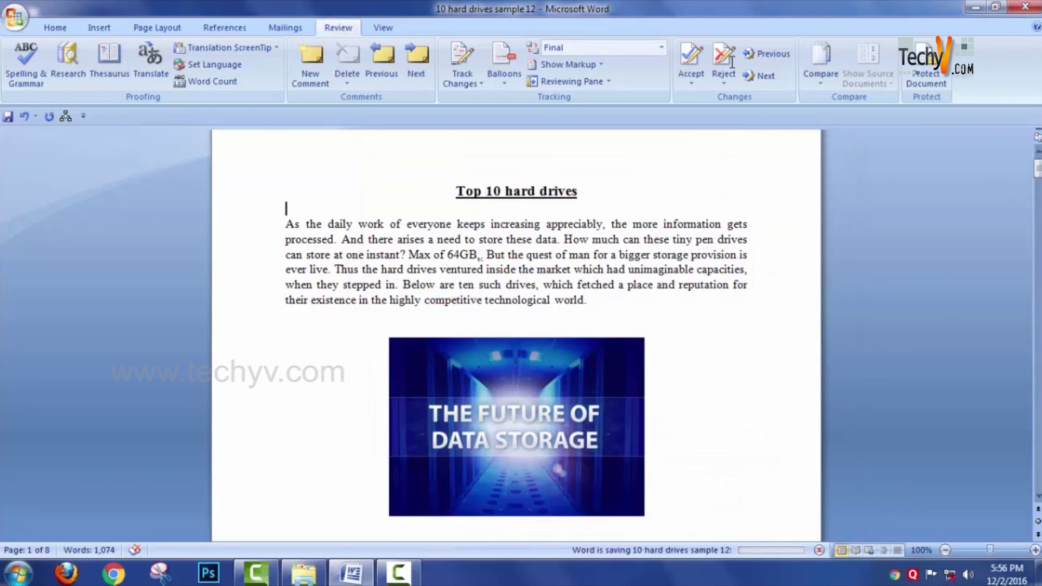
# Minimize the Word window to reveal the desktop.
pyautogui.moveTo(1039, 174); pyautogui.dragTo(1038, 167)
pyautogui.click(687, 329)
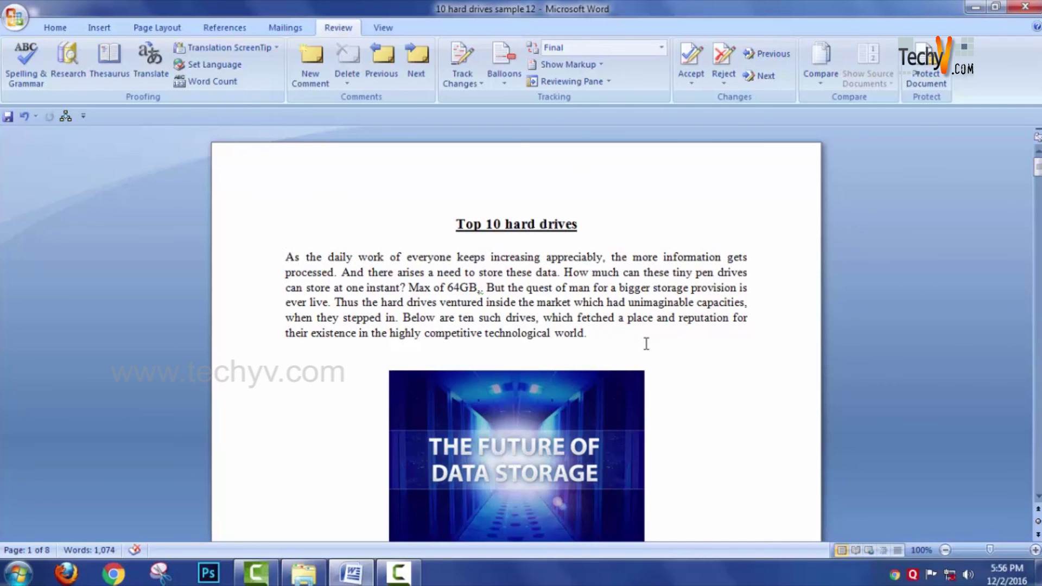
pyautogui.click(975, 12)
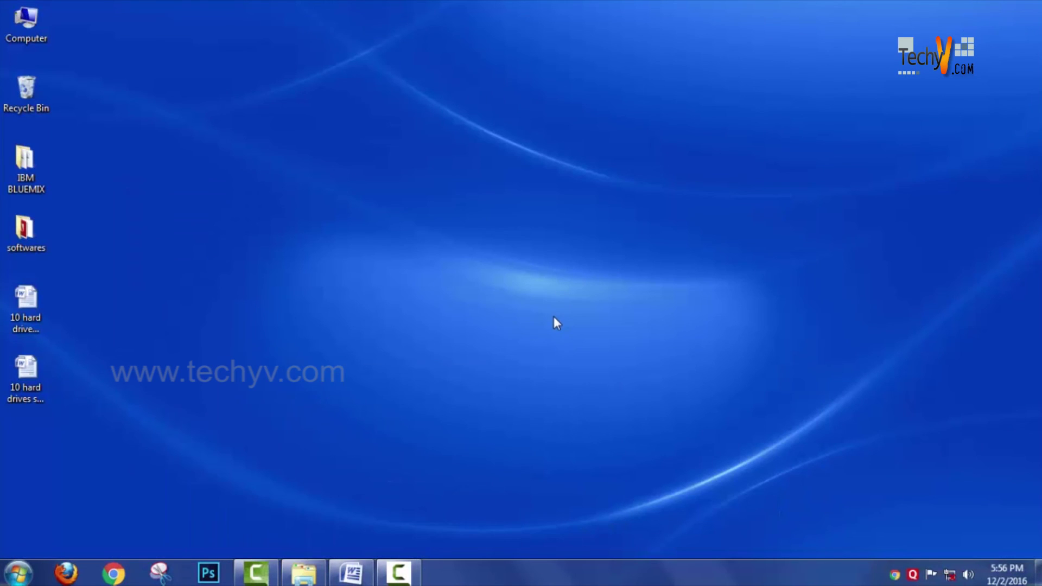